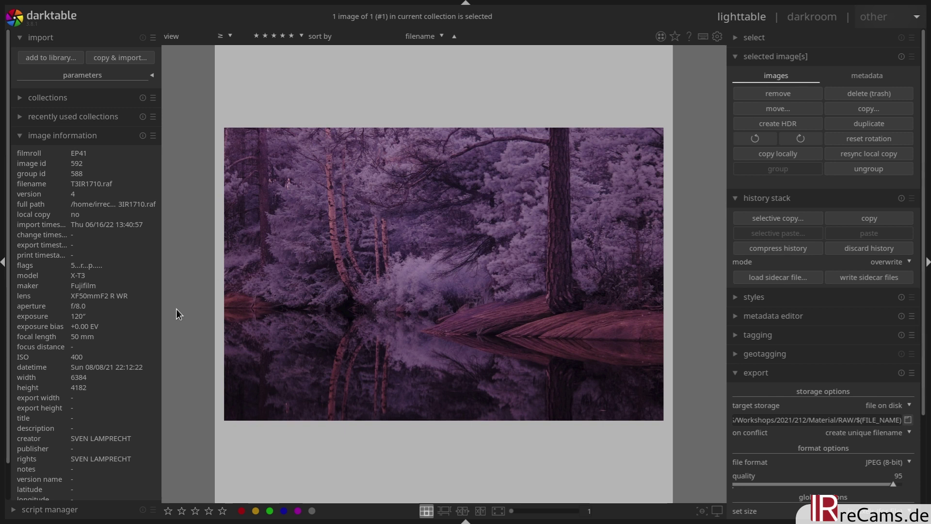
Review the image information for T3IR1710.raf (Fujifilm X-T3, f/8.0, 120") in the lighttable
left_click(78, 317)
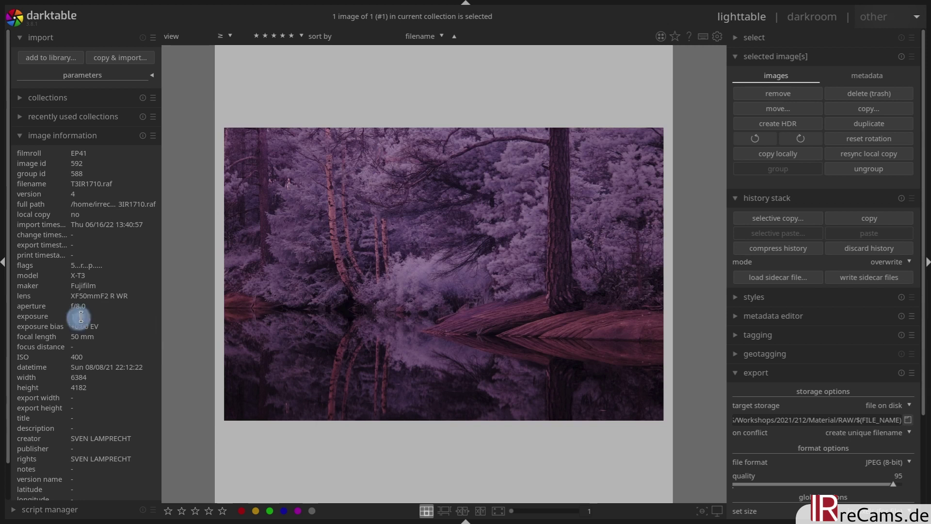
left_click(122, 297)
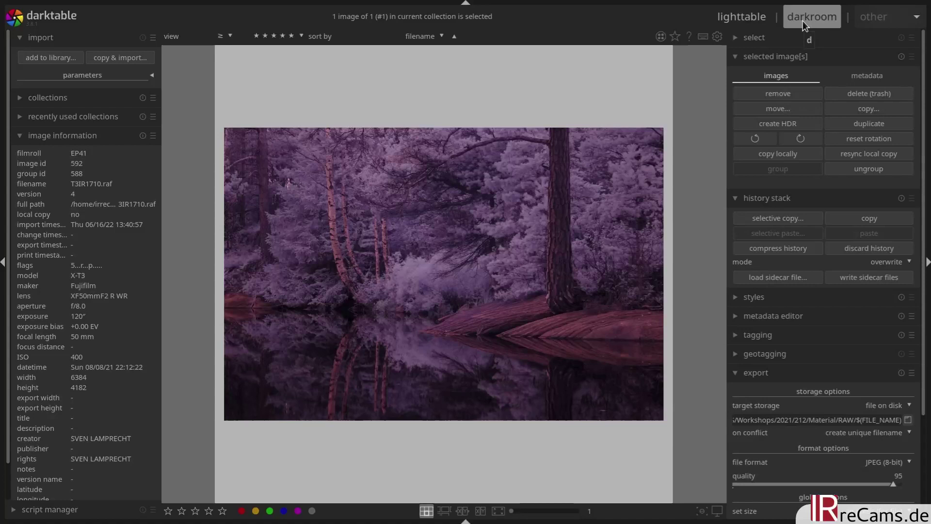
Open T3IR1710.raf in the darkroom and raise exposure to 1.80 EV from the histogram
left_click(803, 26)
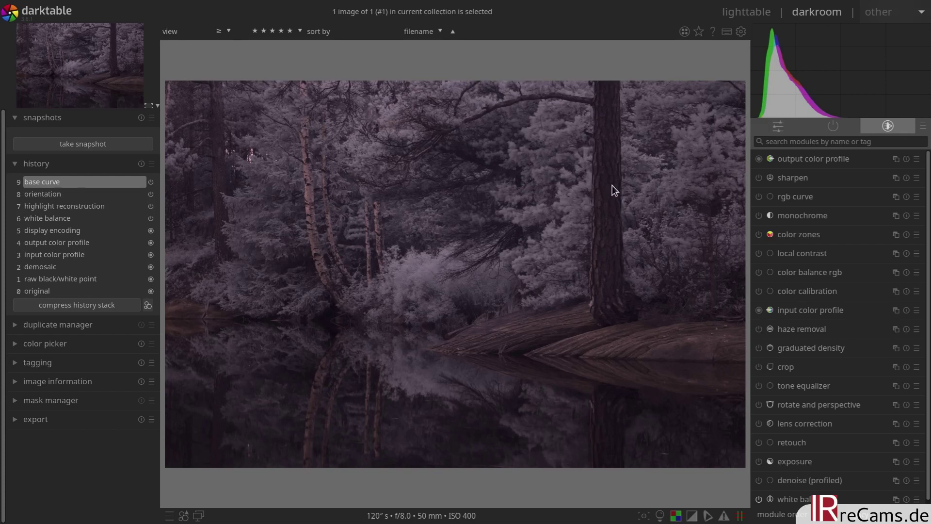
mouse_move(853, 91)
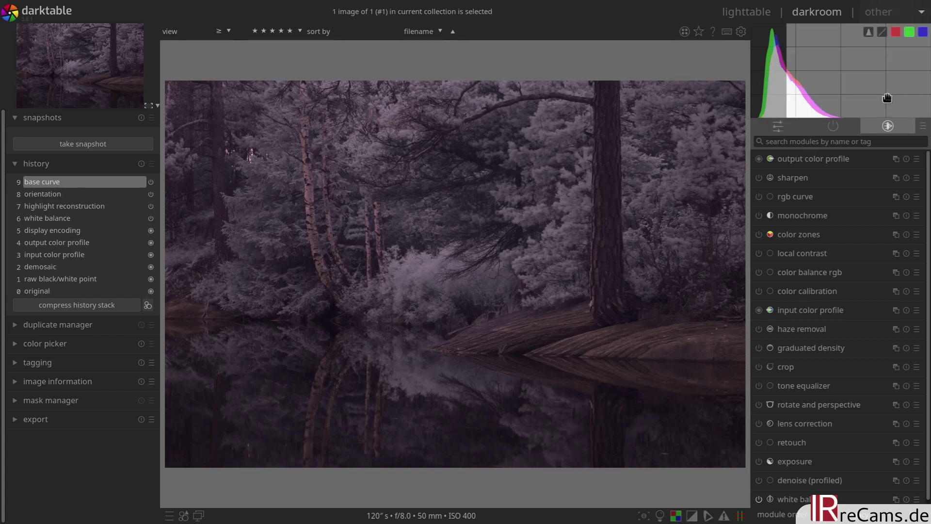
mouse_move(852, 90)
left_mouse_down()
mouse_move(870, 71)
mouse_move(858, 79)
left_mouse_up()
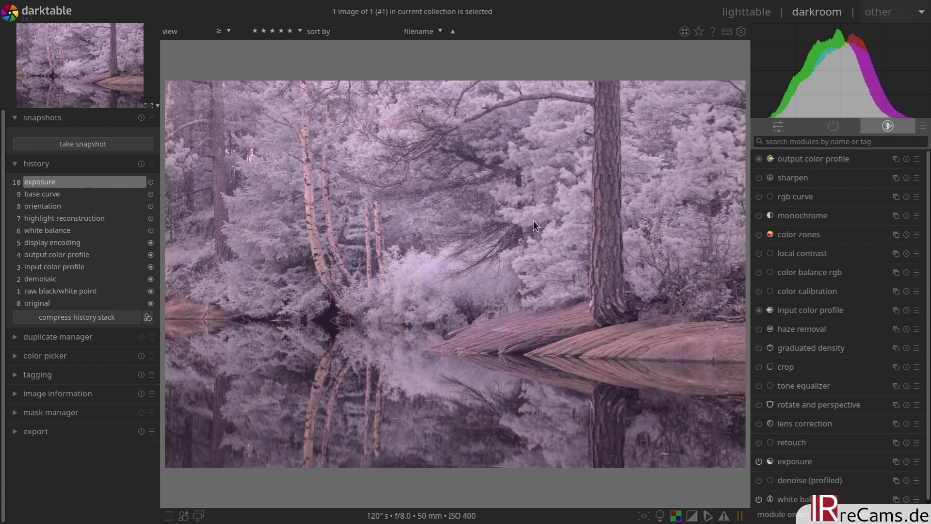
Enable denoise, lens correction, haze removal and local contrast from the quick access panel
left_click(778, 127)
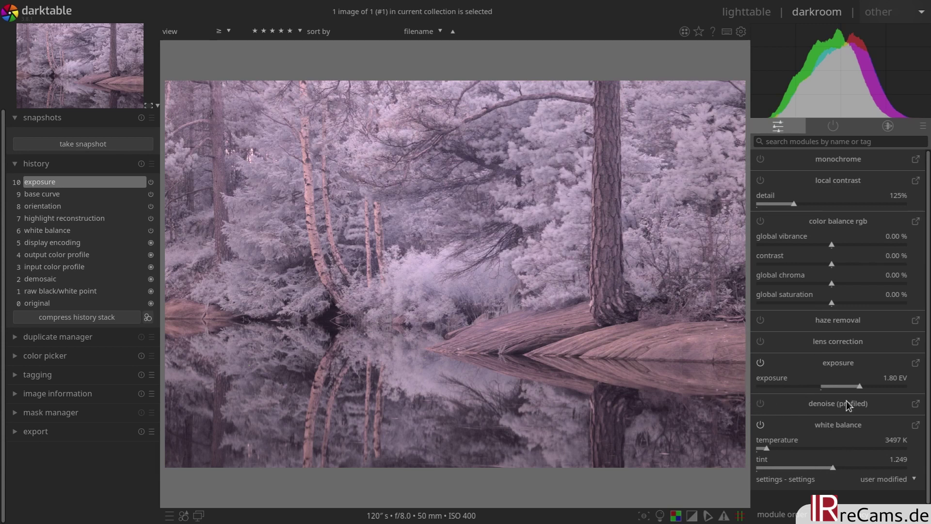
left_click(759, 407)
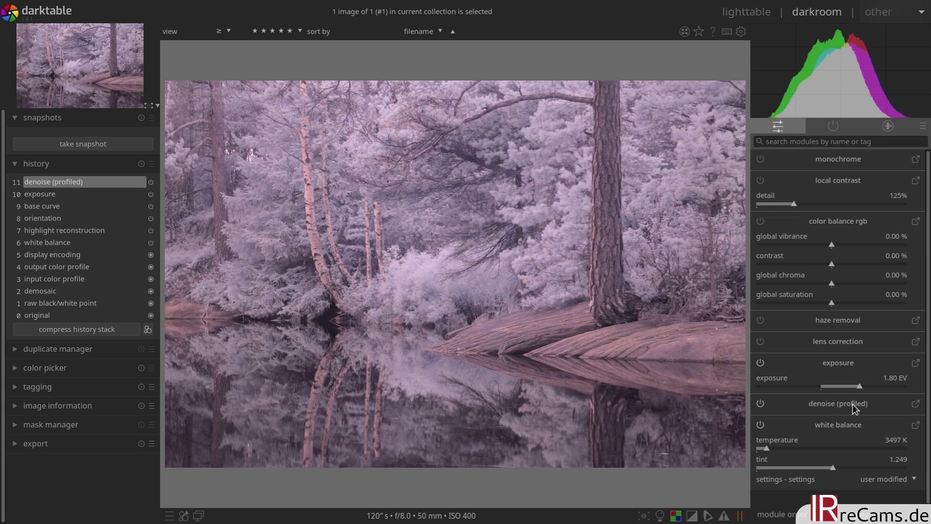
left_click(761, 342)
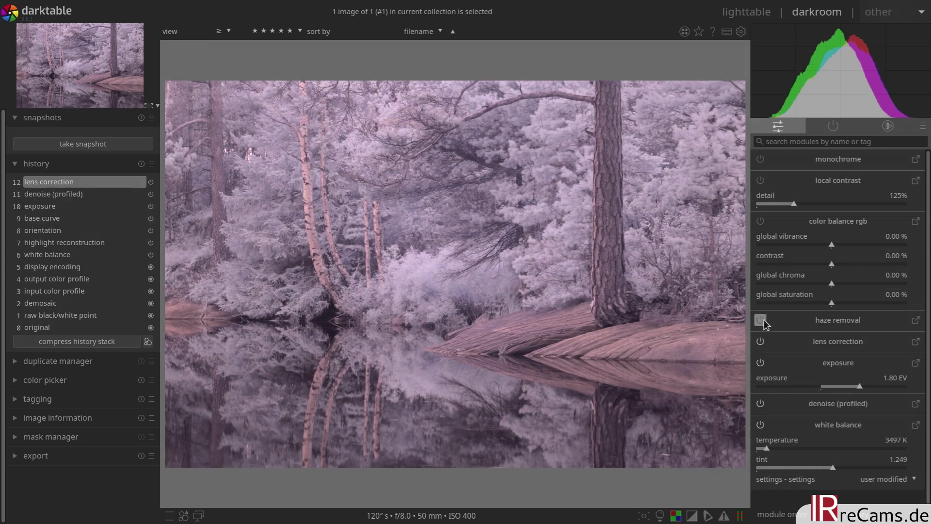
left_click(760, 321)
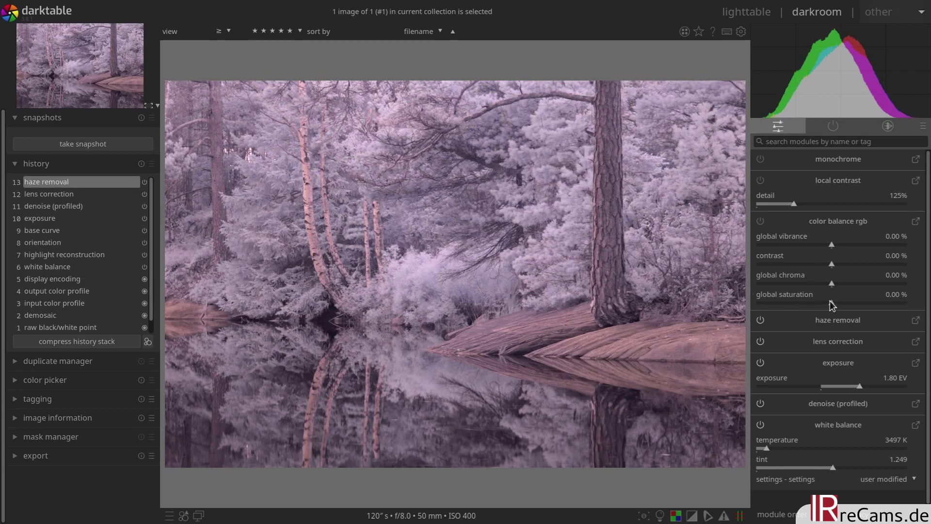
scroll(830, 301, "up", 5)
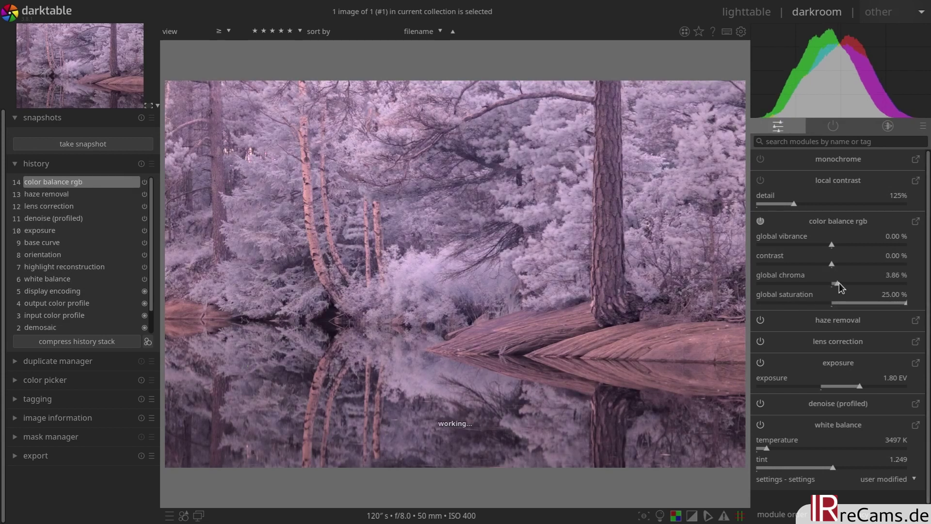
scroll(839, 283, "up", 10)
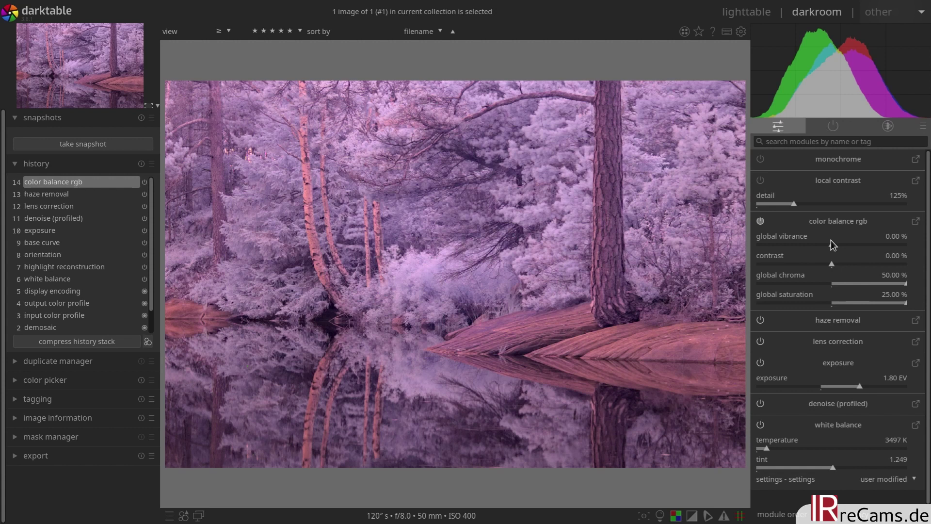
scroll(831, 240, "up", 10)
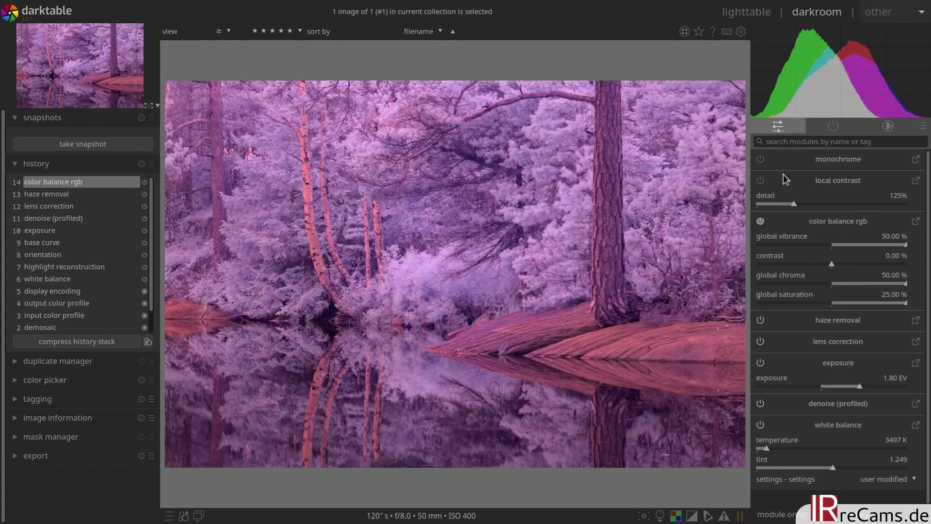
left_click(762, 181)
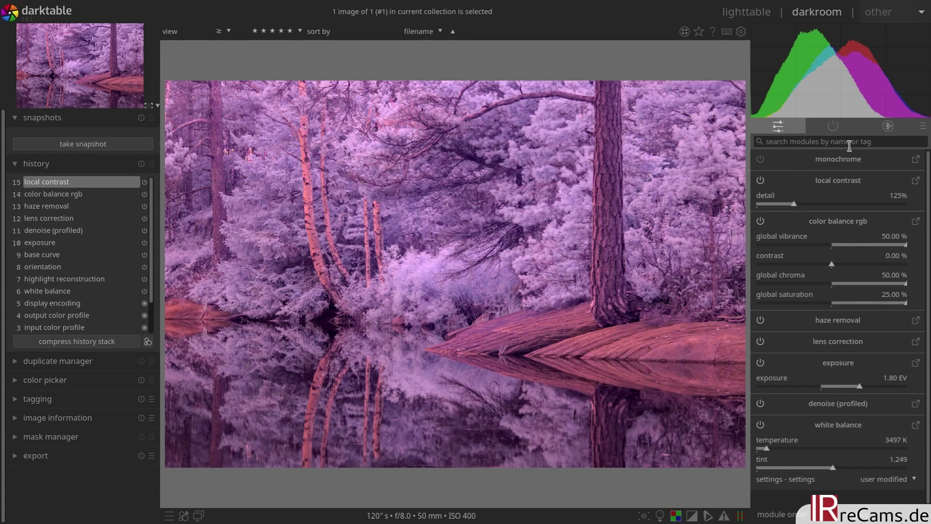
Sample white balance from the whole image, giving 3557 K with tint 1.387
left_click(892, 126)
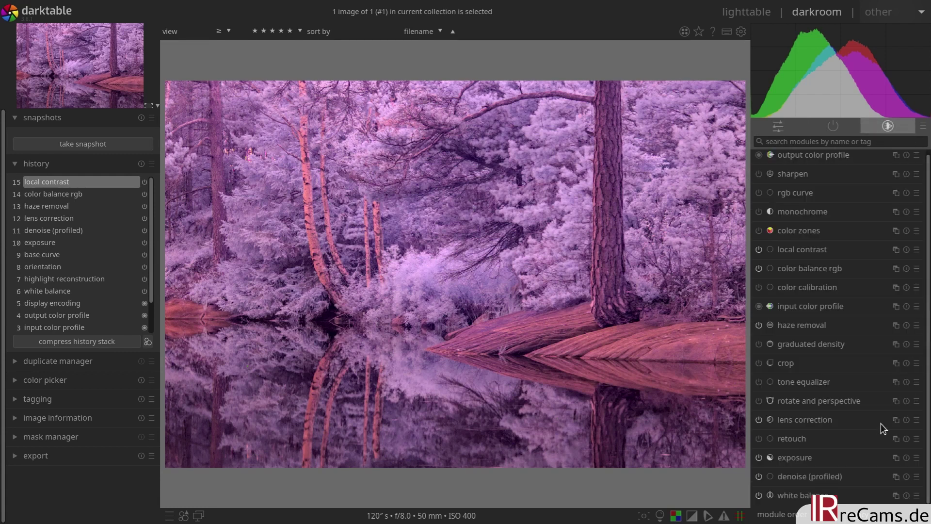
left_click(795, 497)
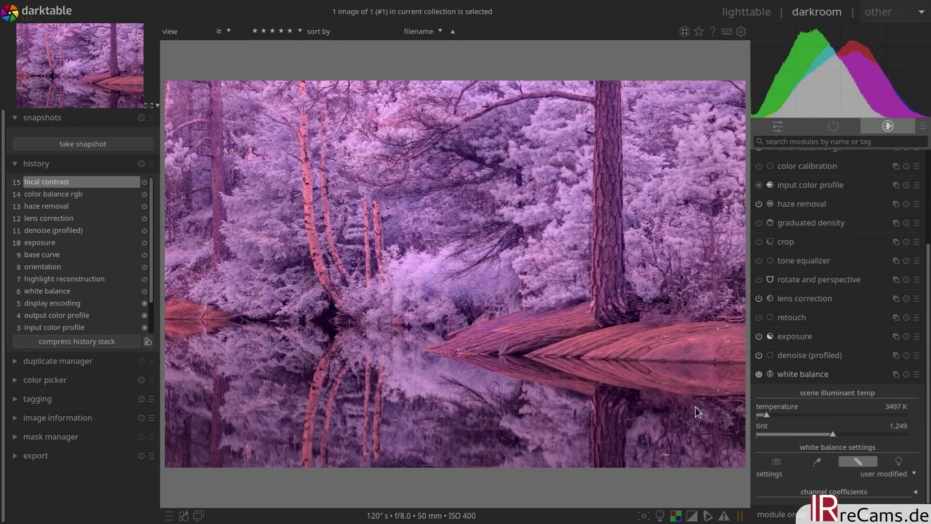
left_click(814, 461)
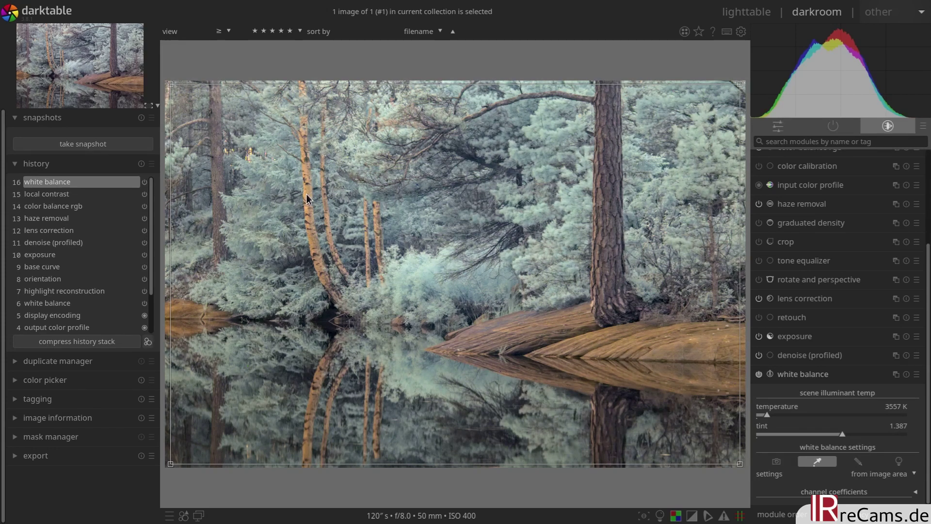
Re-sample white balance from a small spot, giving bluer foliage at 3165 K, tint 1.407
left_click(307, 193)
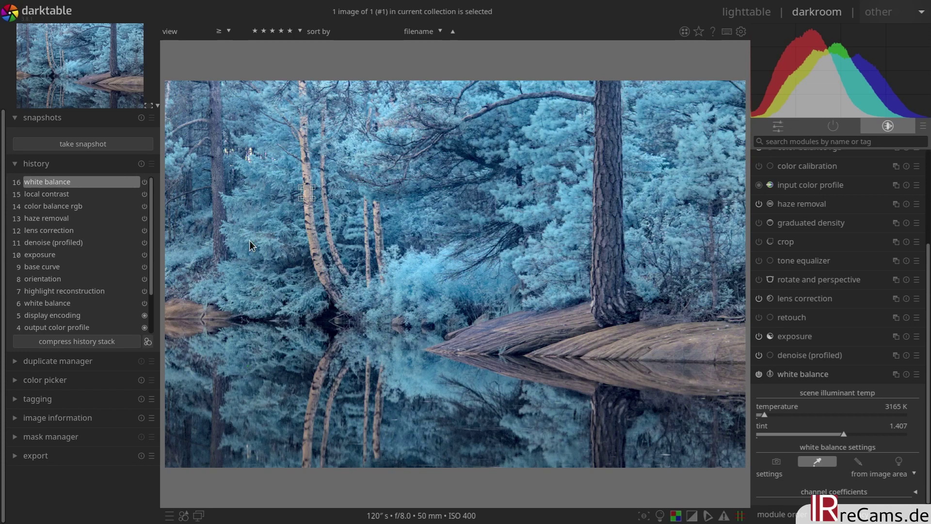
Snapshot the blue version, re-sample white balance from most of the image, and compare both
left_click(91, 144)
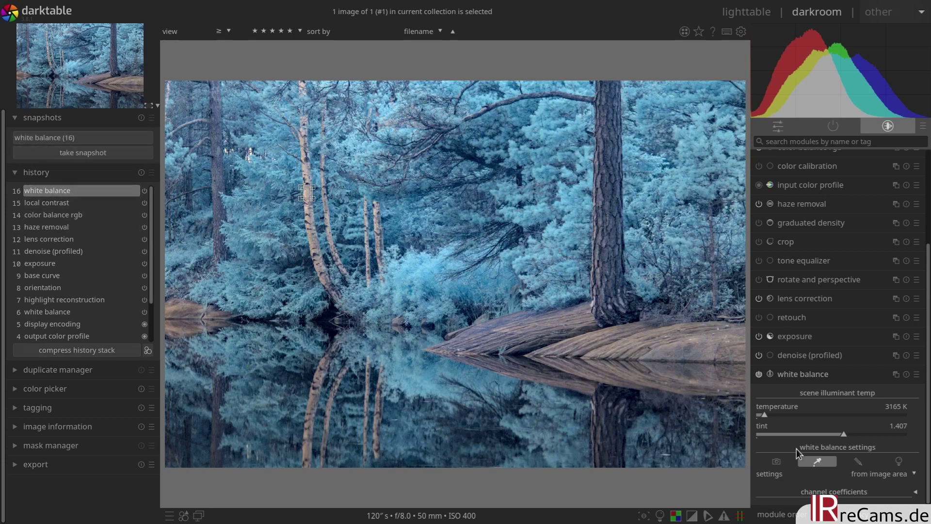
left_click_drag(170, 84, 740, 462)
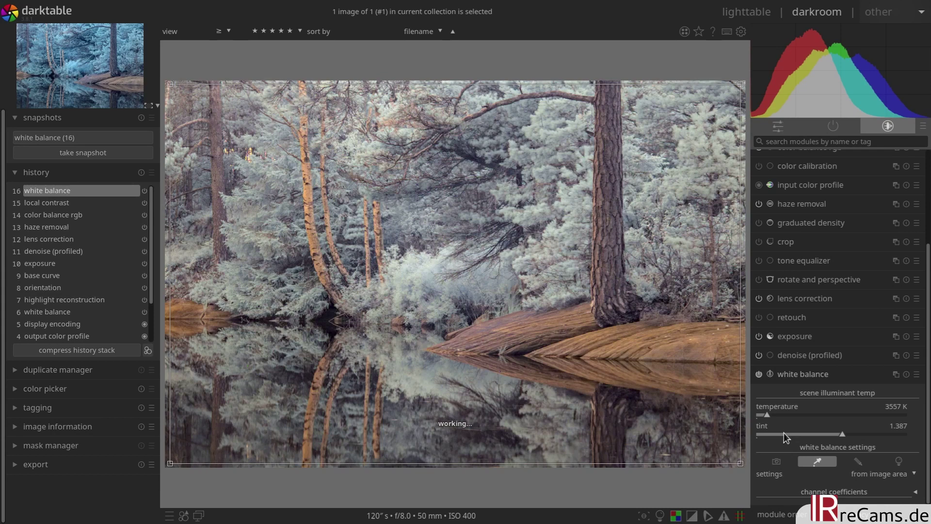
left_click(55, 138)
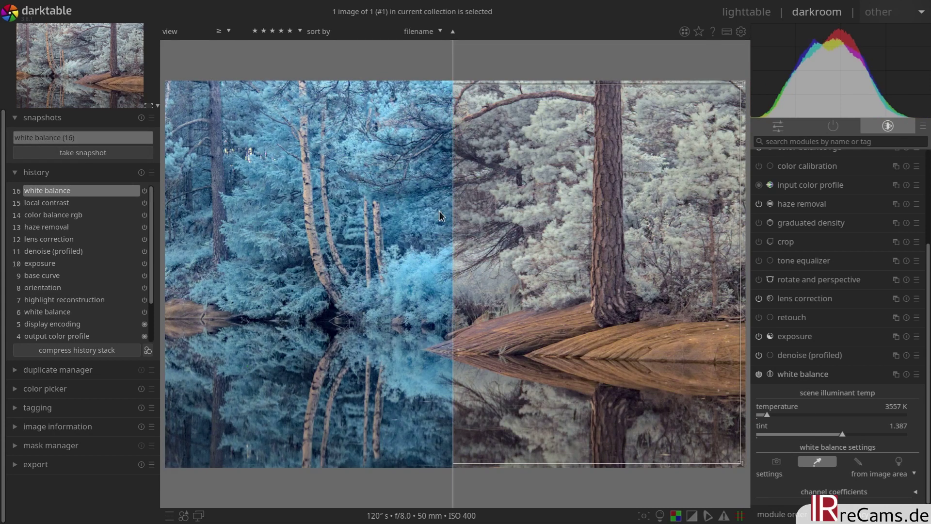
left_click_drag(455, 216, 640, 227)
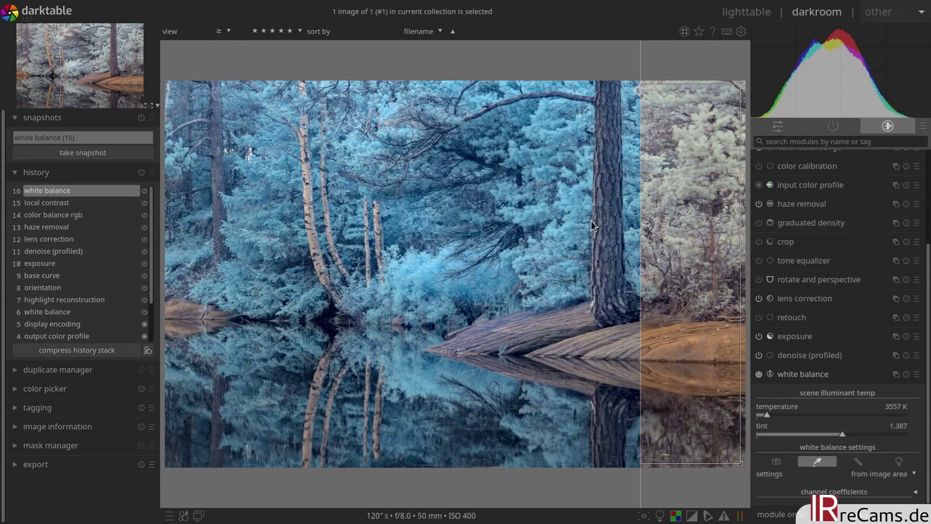
left_click_drag(641, 221, 229, 194)
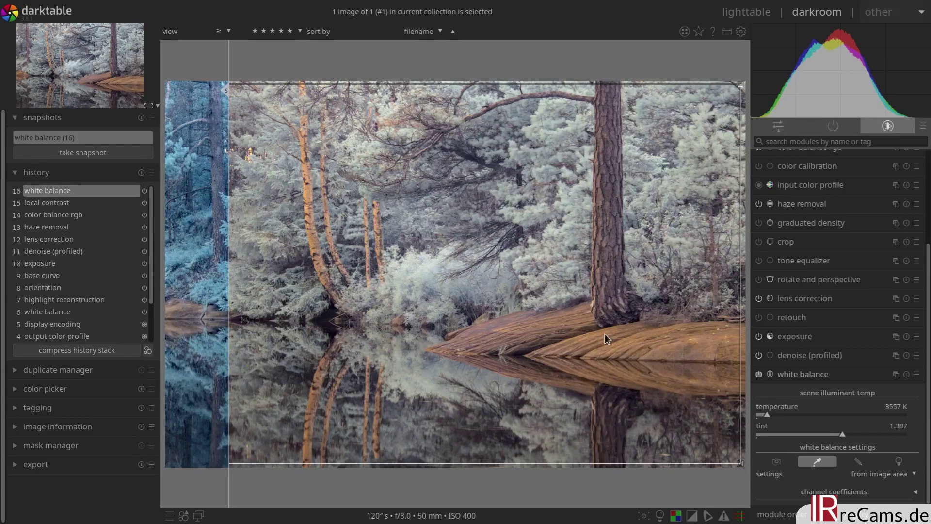
left_click(53, 138)
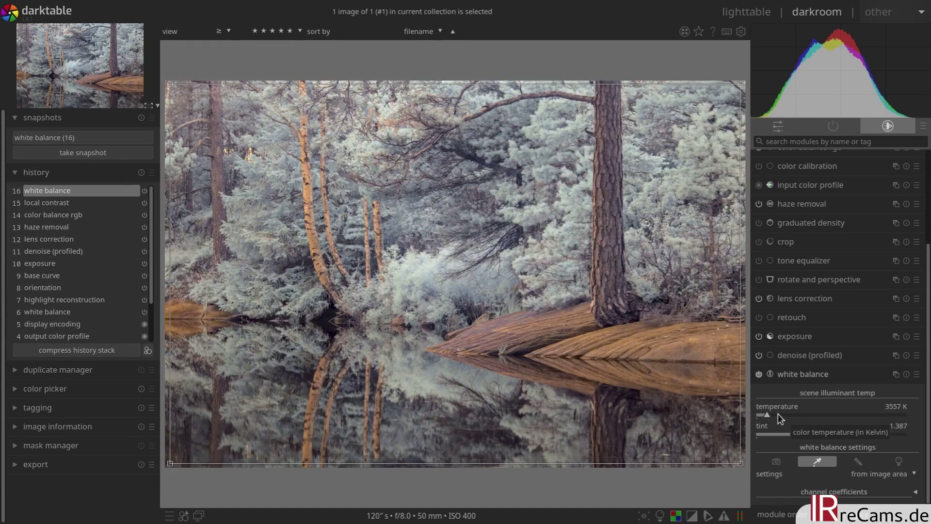
Lower white balance temperature to 3337 K and compare it with the 'white balance (16)' snapshot
scroll(780, 418, "down", 3)
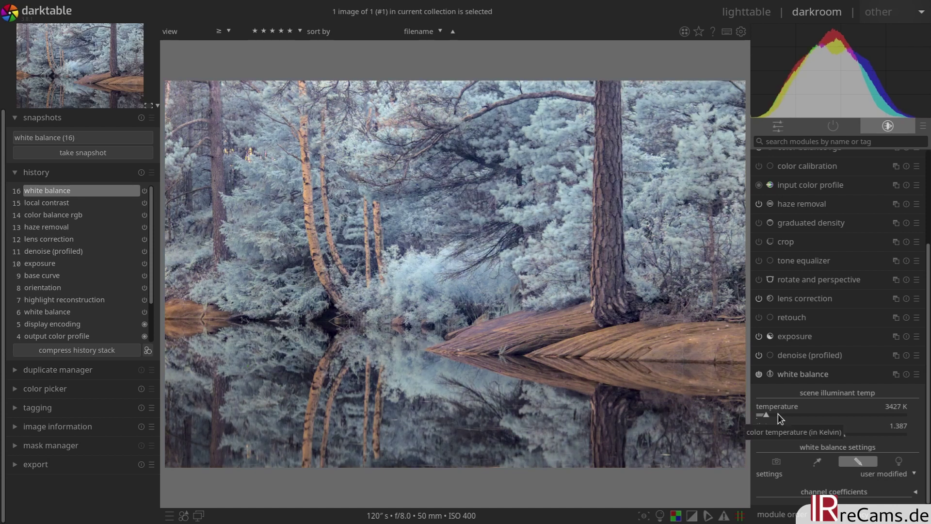
scroll(778, 415, "down", 1)
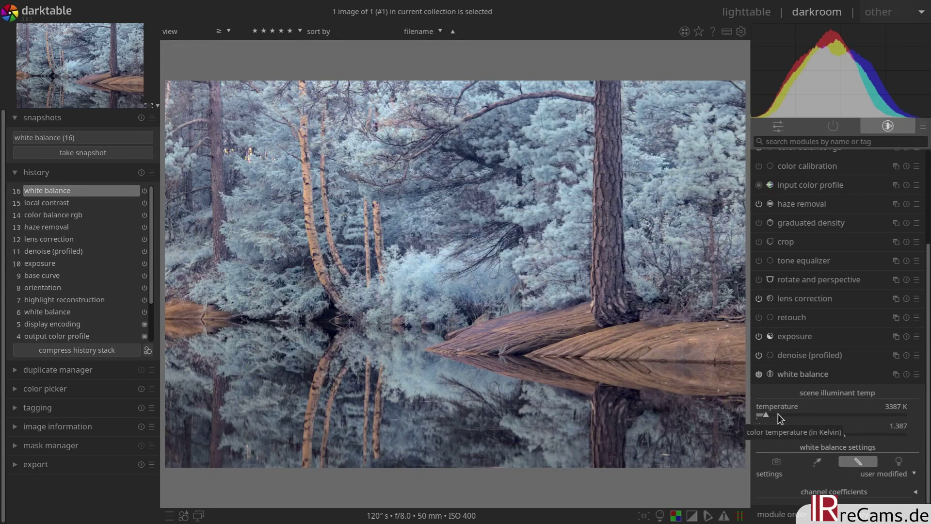
scroll(779, 415, "down", 1)
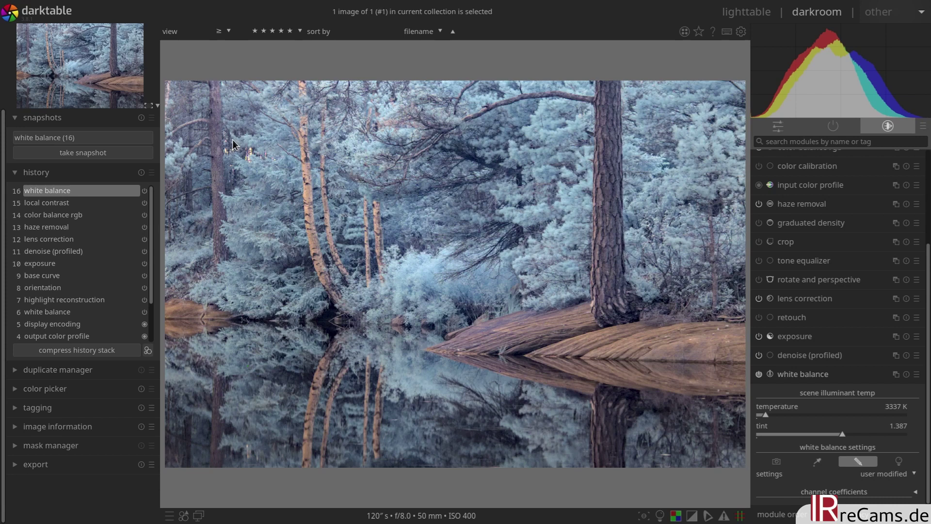
left_click(36, 136)
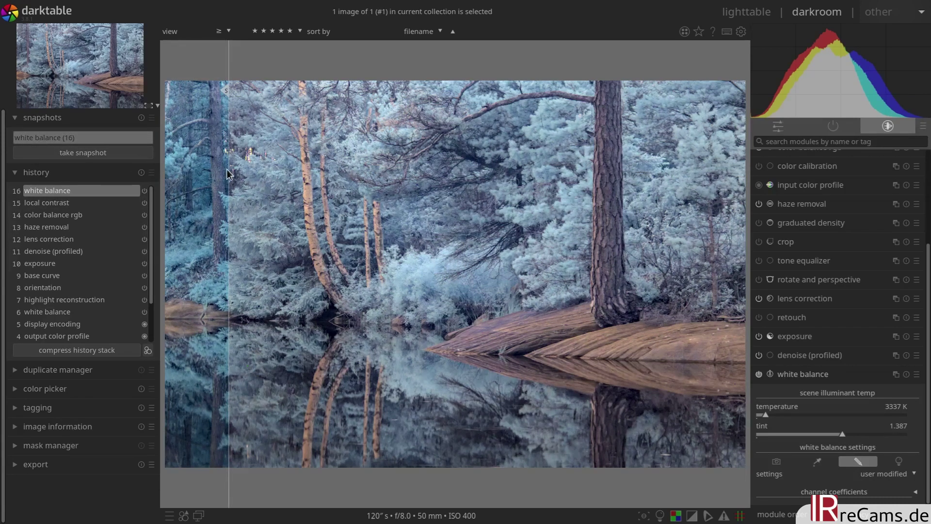
left_click_drag(228, 168, 324, 179)
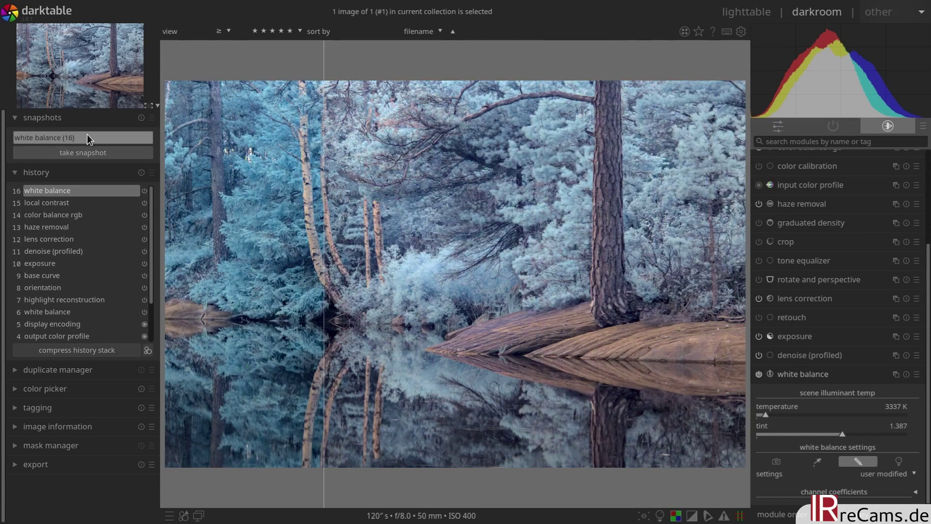
left_click(72, 136)
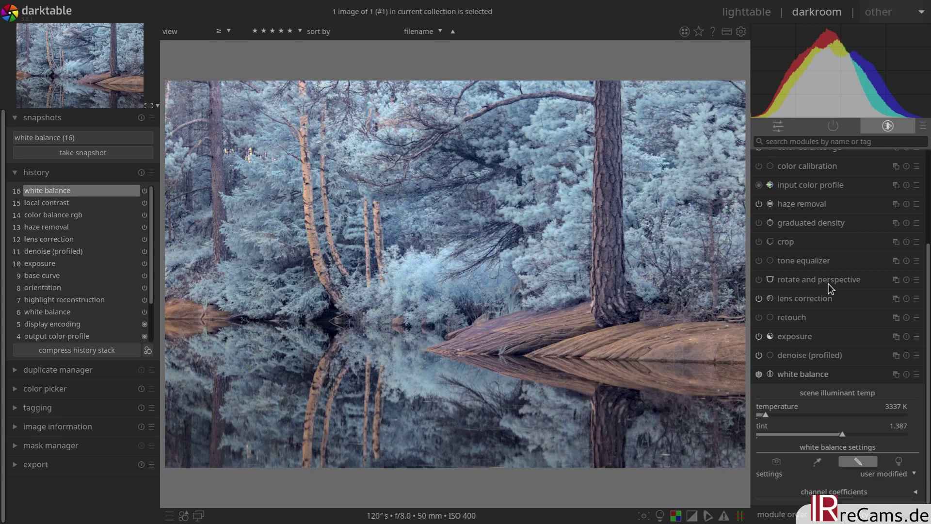
Set local contrast detail to 151%, toggling the module off and on to compare
scroll(928, 357, "up", 1)
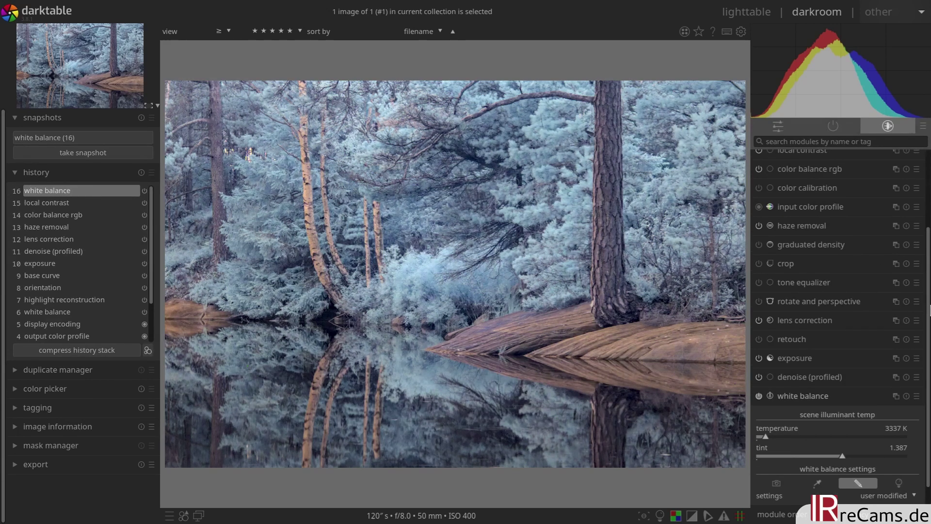
scroll(840, 234, "up", 3)
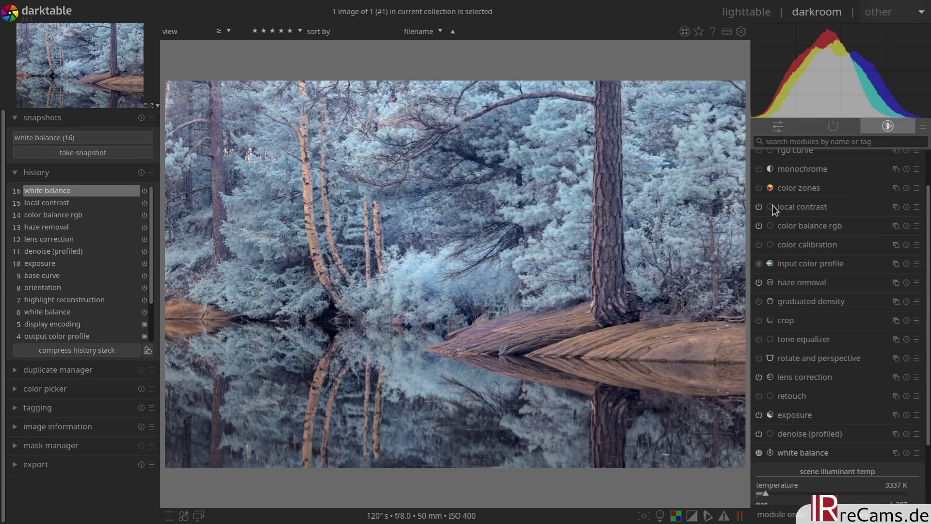
left_click(773, 207)
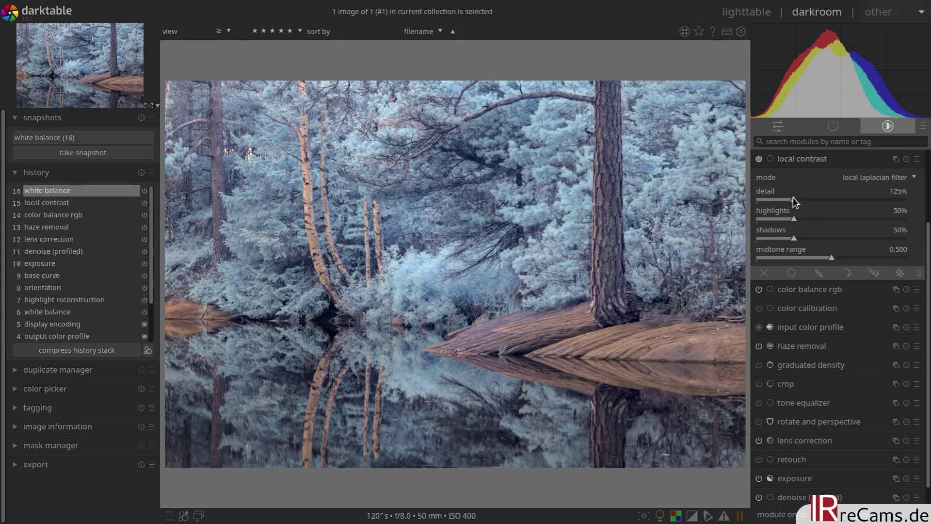
left_click_drag(793, 197, 802, 199)
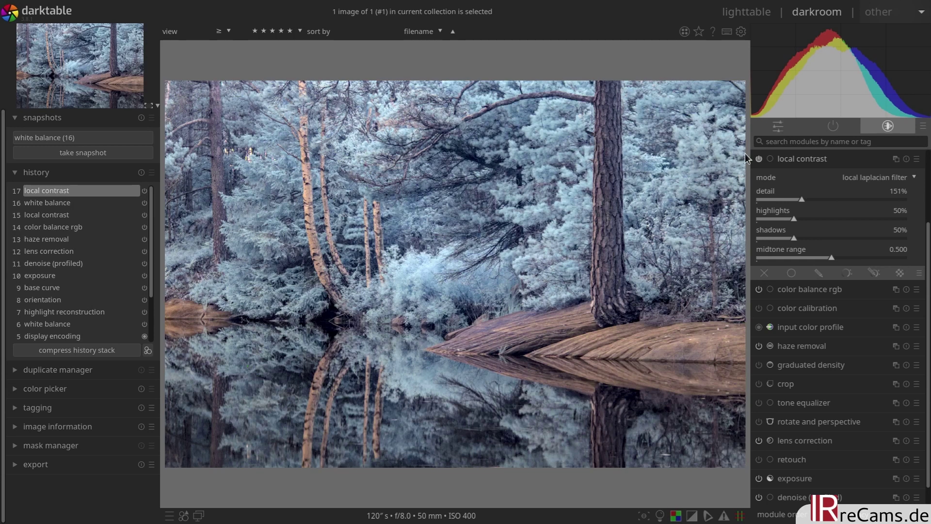
left_click(759, 159)
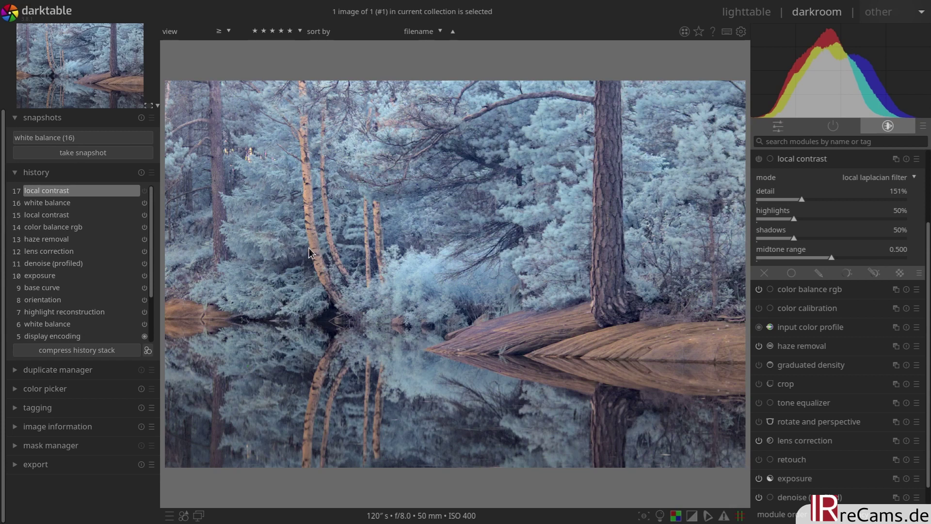
left_click(758, 159)
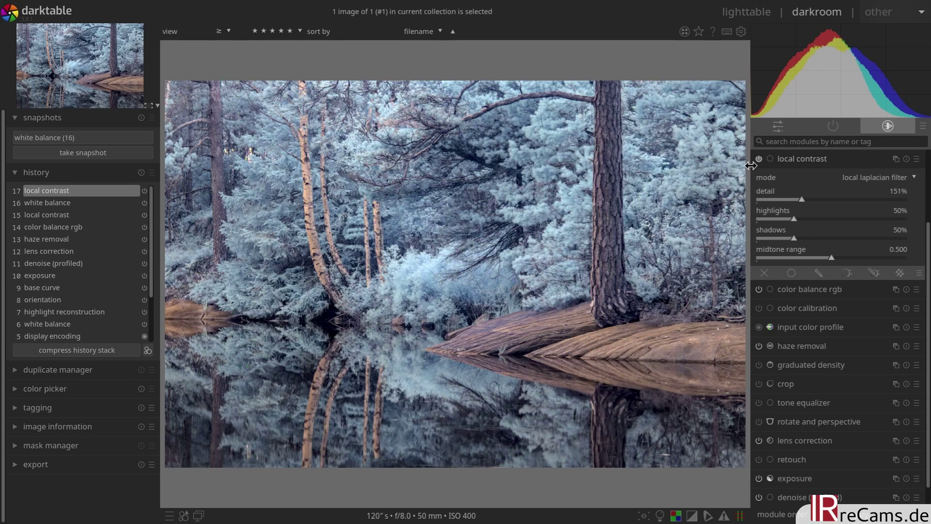
left_click(797, 162)
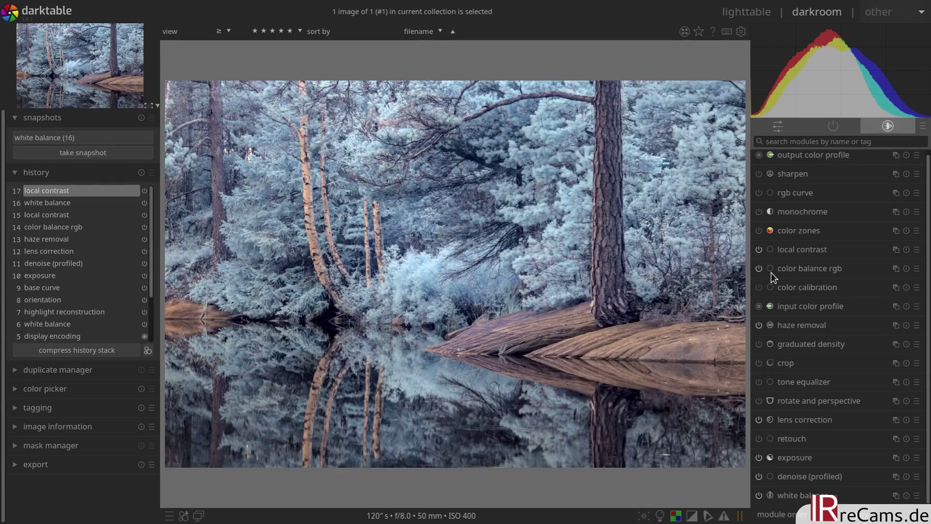
Set color balance rgb global brilliance to 25% and highlights brilliance to -16.36%
left_click(788, 269)
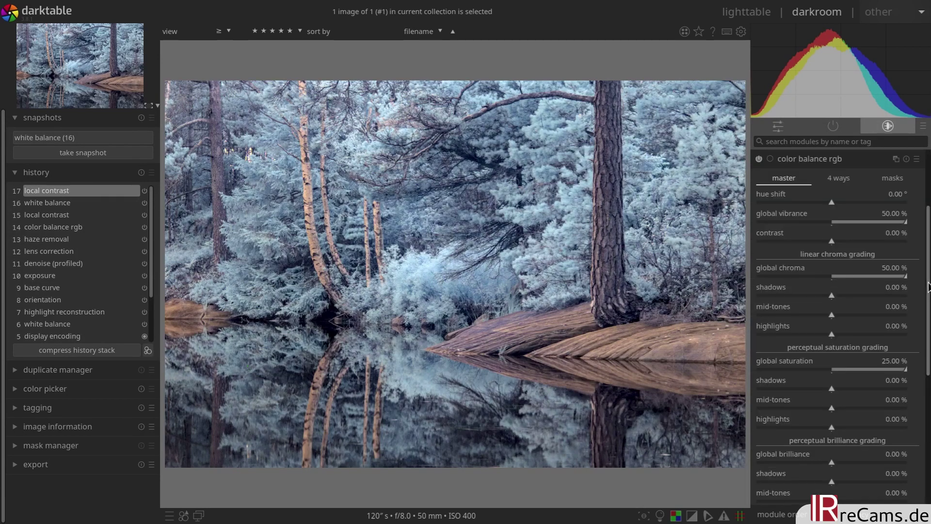
scroll(928, 324, "down", 2)
scroll(928, 325, "down", 3)
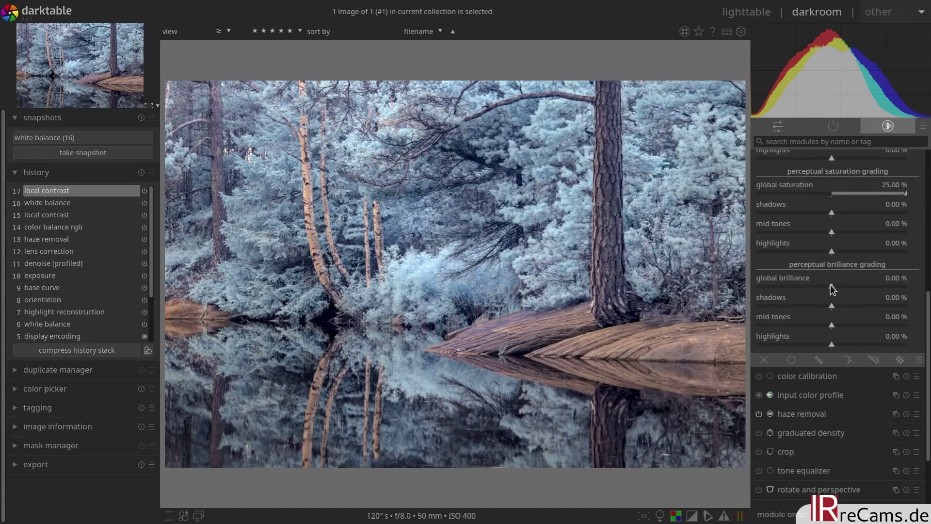
left_click_drag(832, 286, 907, 286)
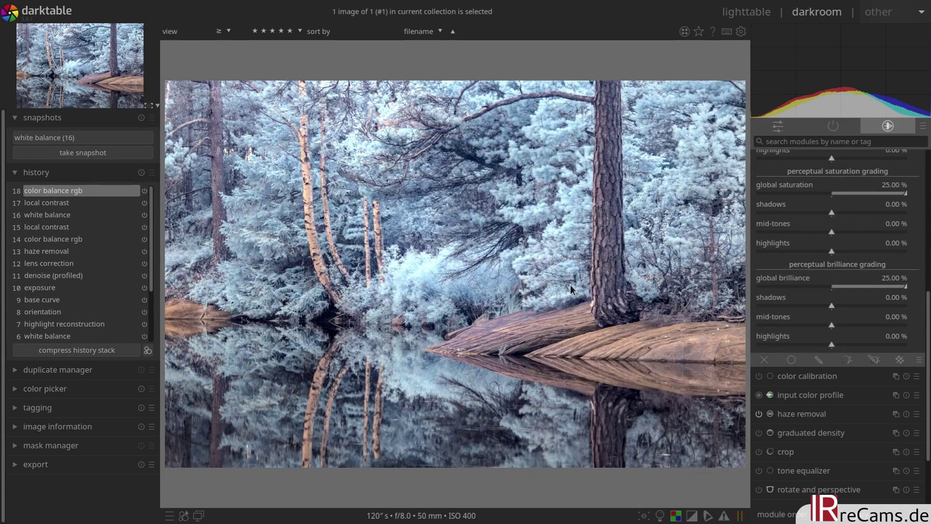
left_click_drag(832, 346, 791, 346)
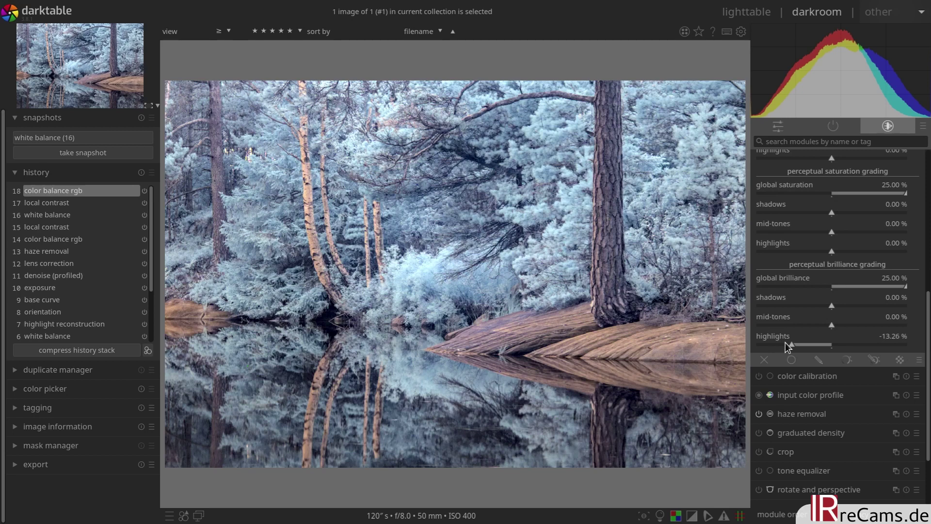
left_click_drag(785, 342, 782, 342)
Compare history steps 17 and 18 to judge the brilliance boost
left_click(68, 200)
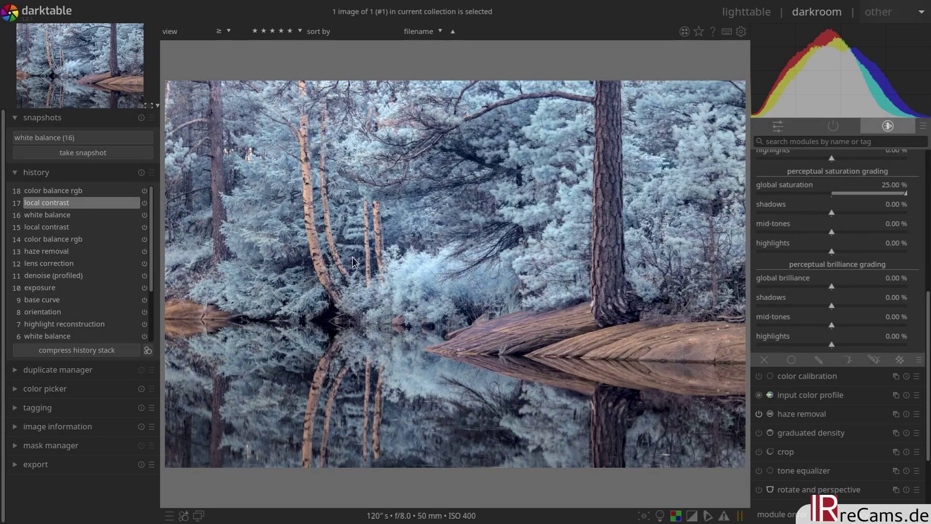
left_click(90, 191)
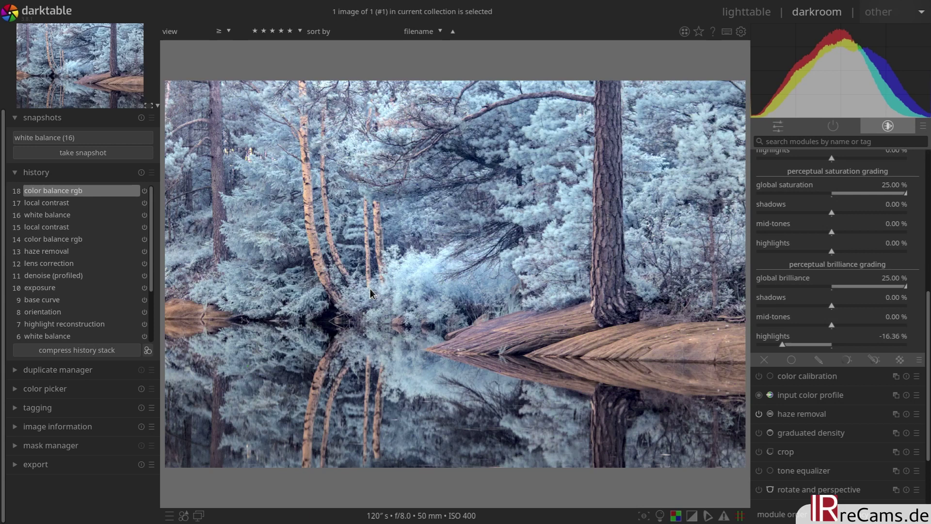
scroll(930, 361, "up", 2)
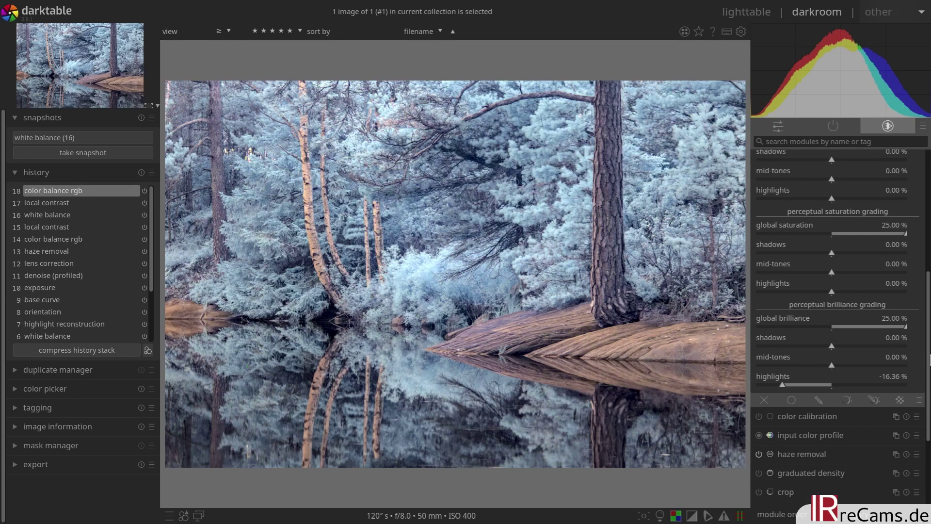
scroll(930, 359, "up", 5)
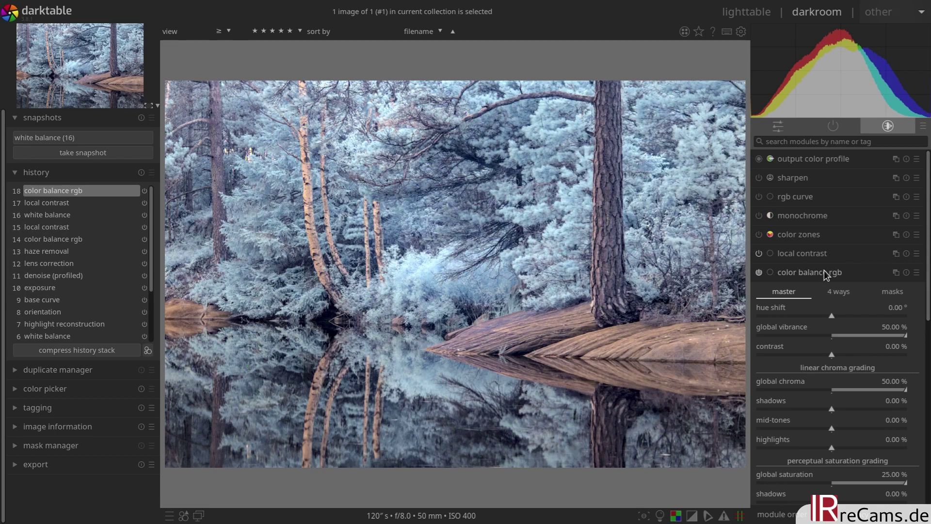
Enable color calibration, move it to the top of the active modules, and apply 'swap R and B'
left_click(825, 270)
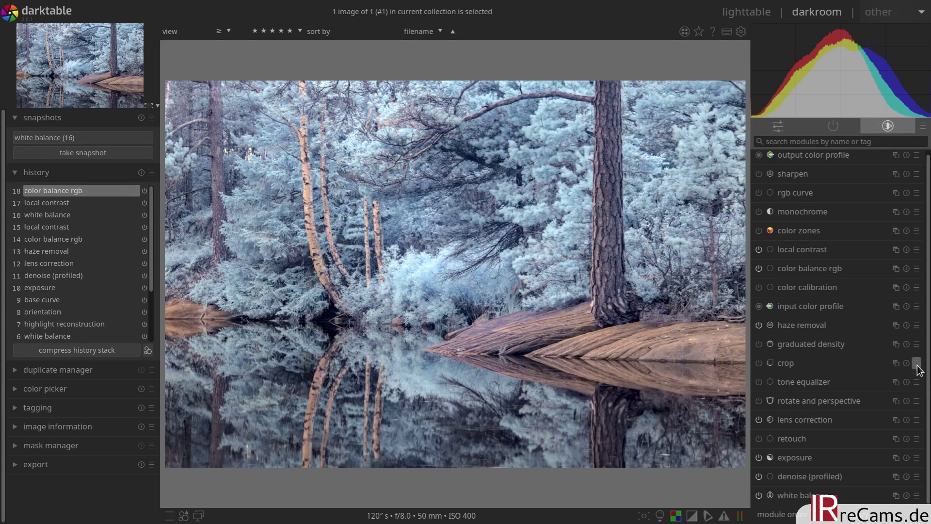
left_click(760, 287)
left_click(832, 130)
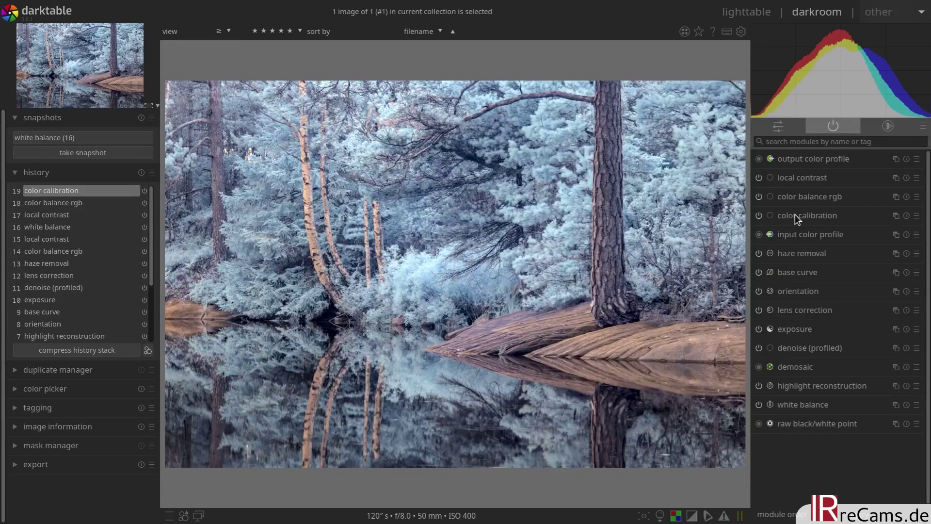
left_click_drag(795, 214, 805, 161)
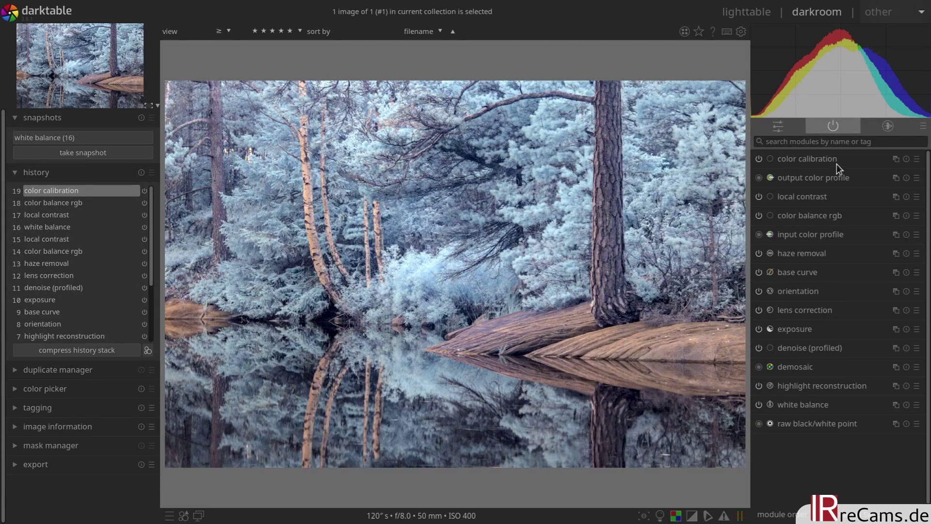
left_click(916, 159)
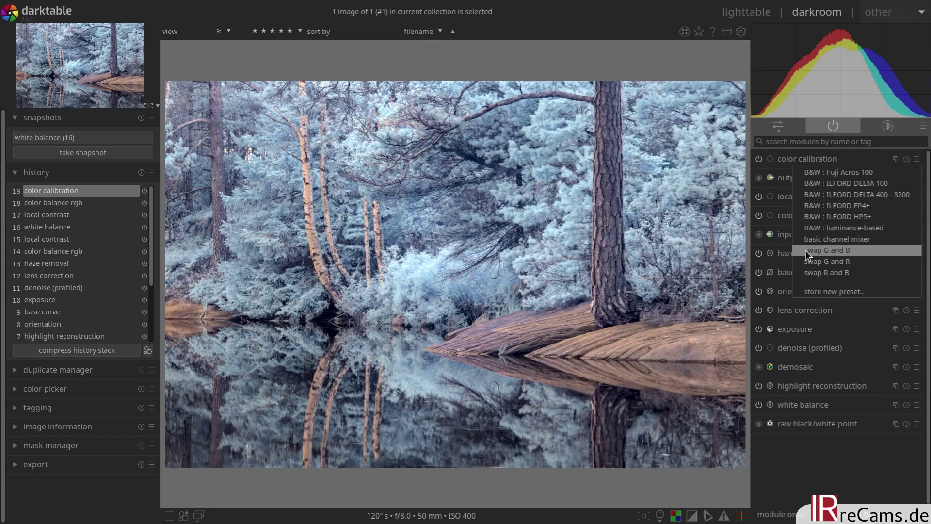
left_click(830, 272)
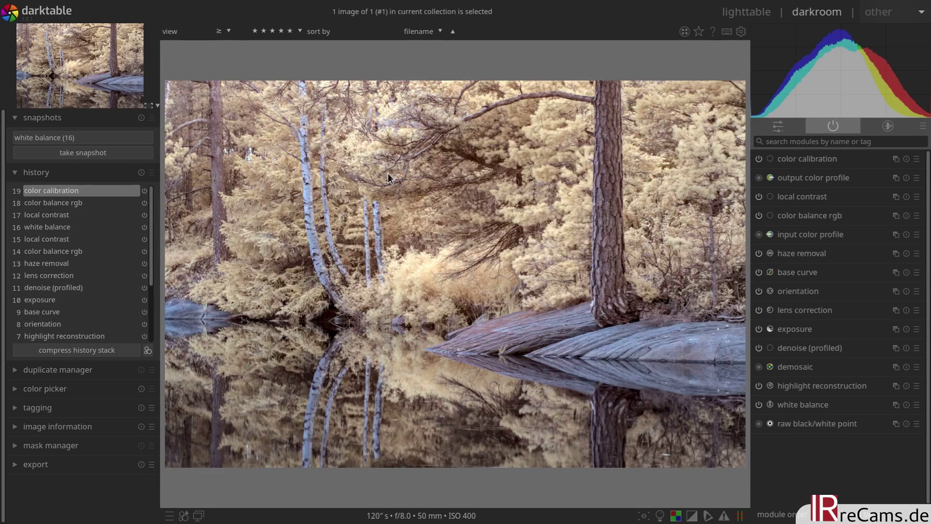
Snapshot the golden 'color calibration (19)' version, turn color calibration off, and widen the split comparison
left_click(68, 153)
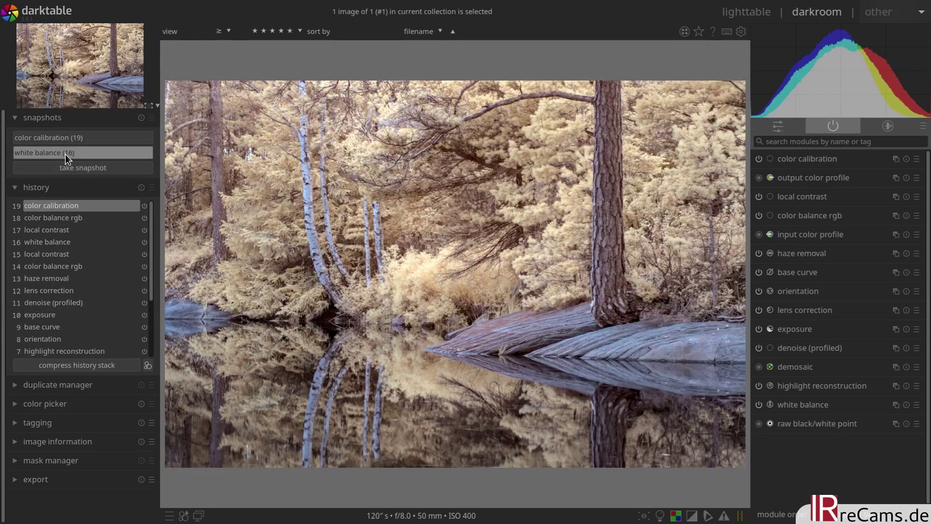
left_click(57, 137)
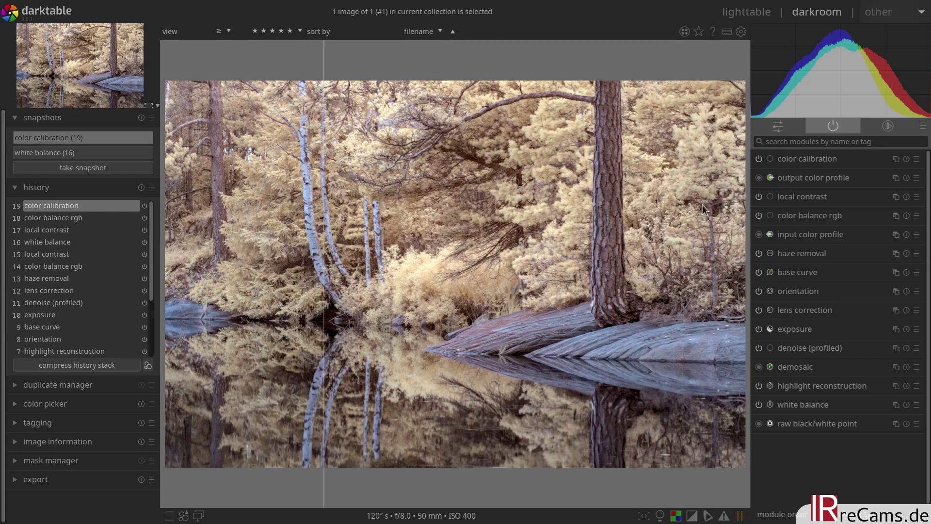
left_click(759, 159)
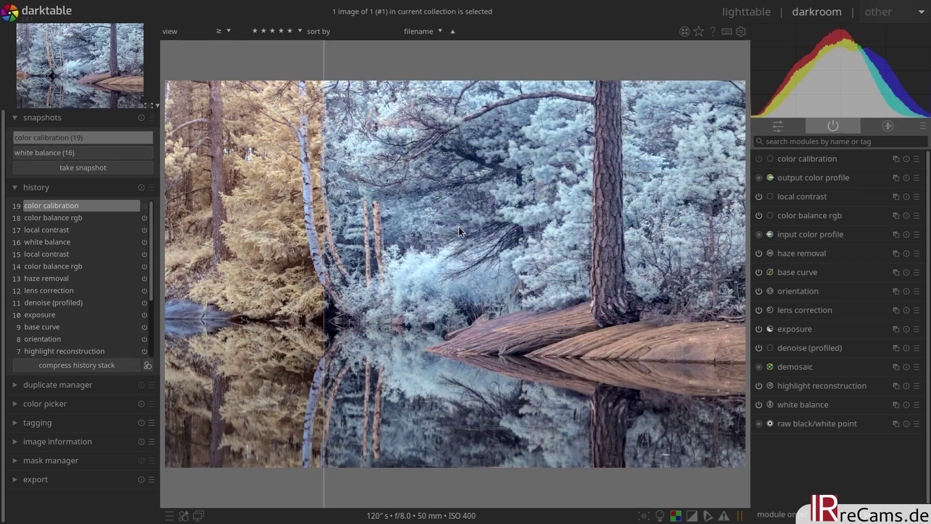
left_click_drag(322, 181, 723, 226)
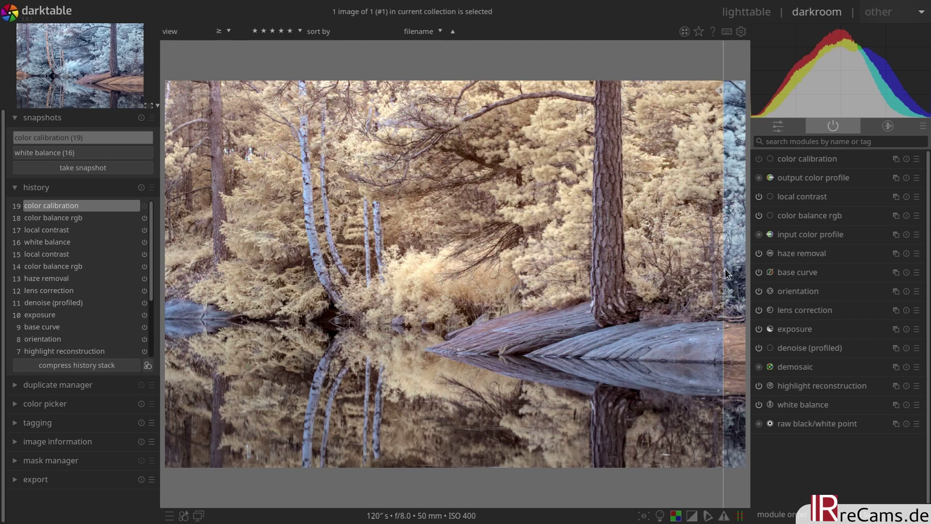
Sweep the split between golden snapshot and blue version across the trees, then close the comparison
left_click_drag(726, 256, 223, 230)
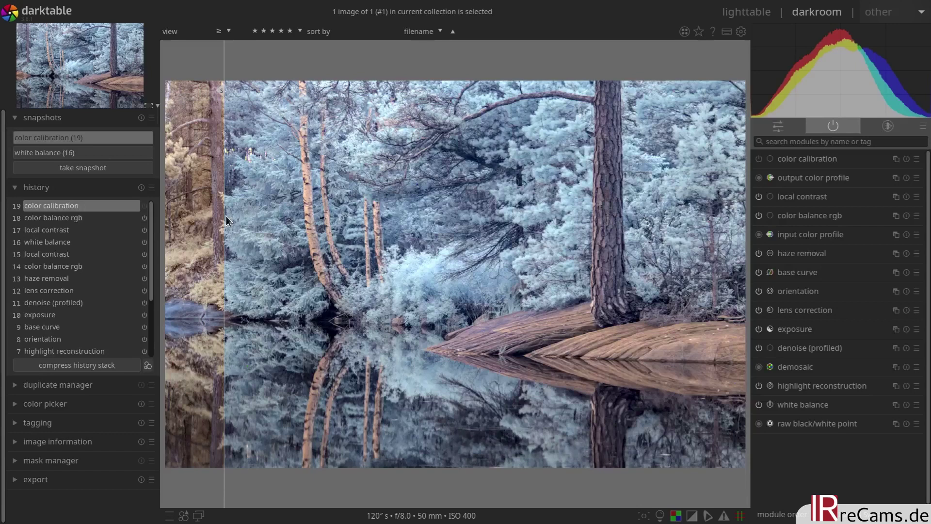
left_click_drag(225, 215, 686, 251)
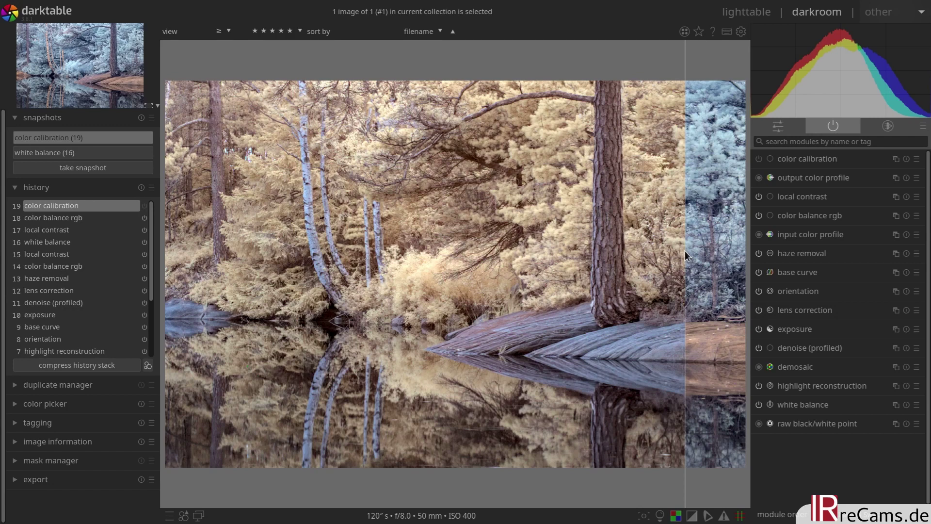
left_click_drag(685, 251, 442, 232)
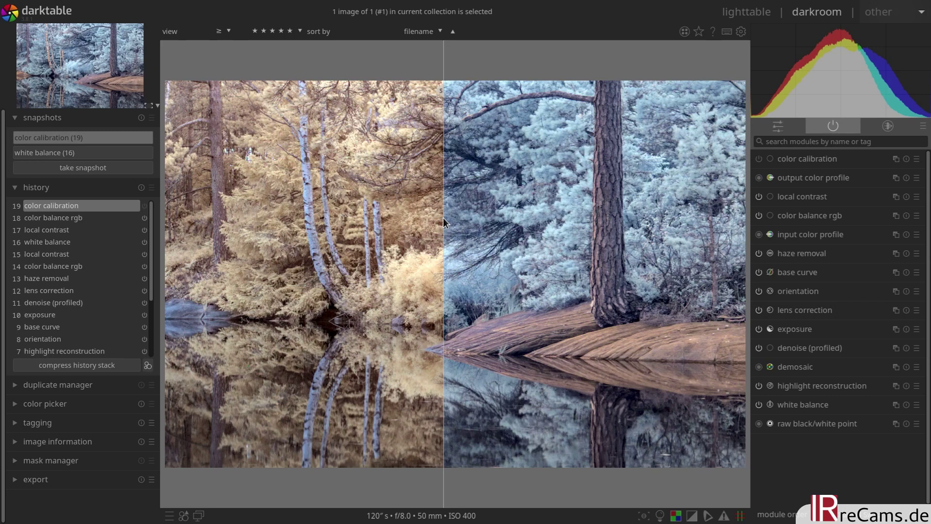
left_click_drag(443, 217, 189, 216)
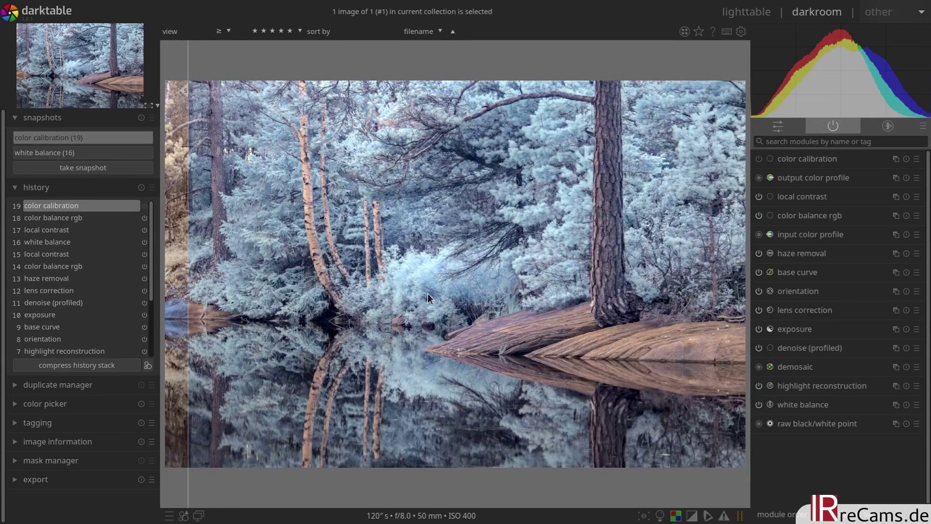
left_click(74, 137)
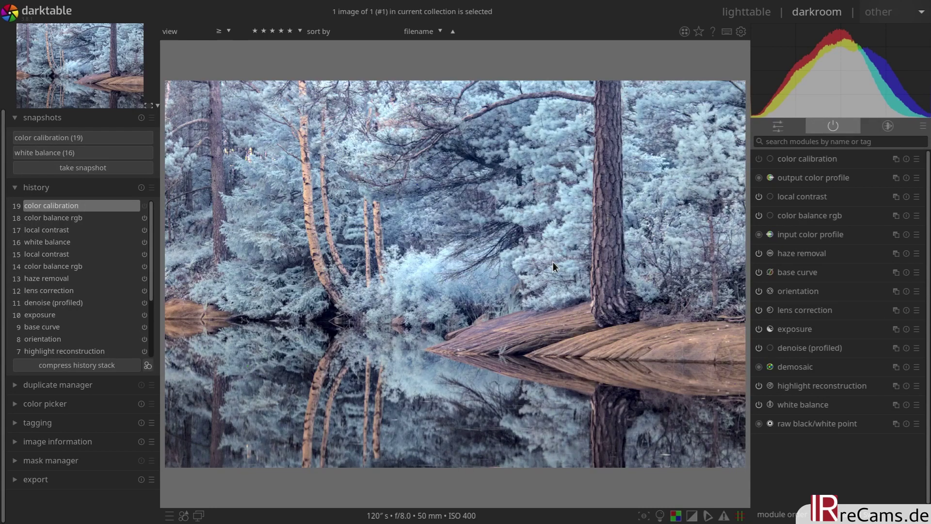
Enable rgb curve with compensate middle gray, lift the midpoint about +20, and A/B check it
left_click(880, 130)
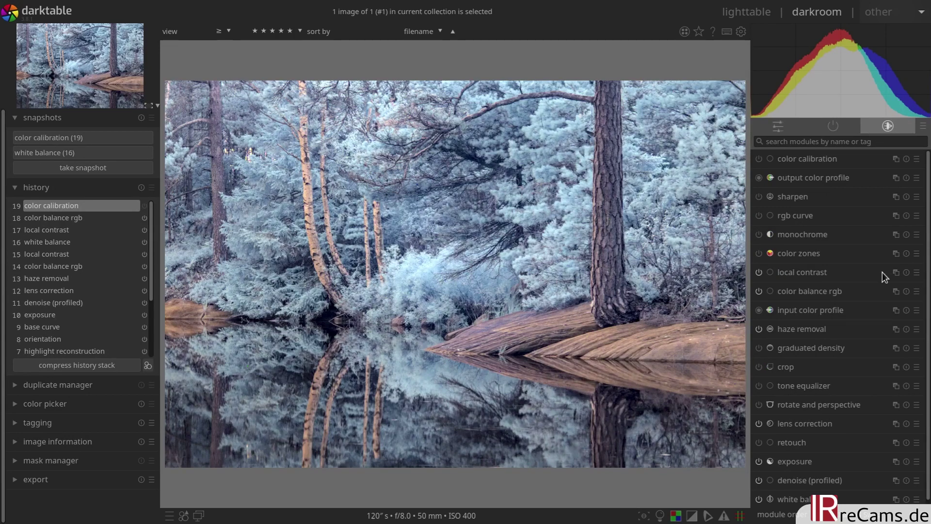
left_click(810, 216)
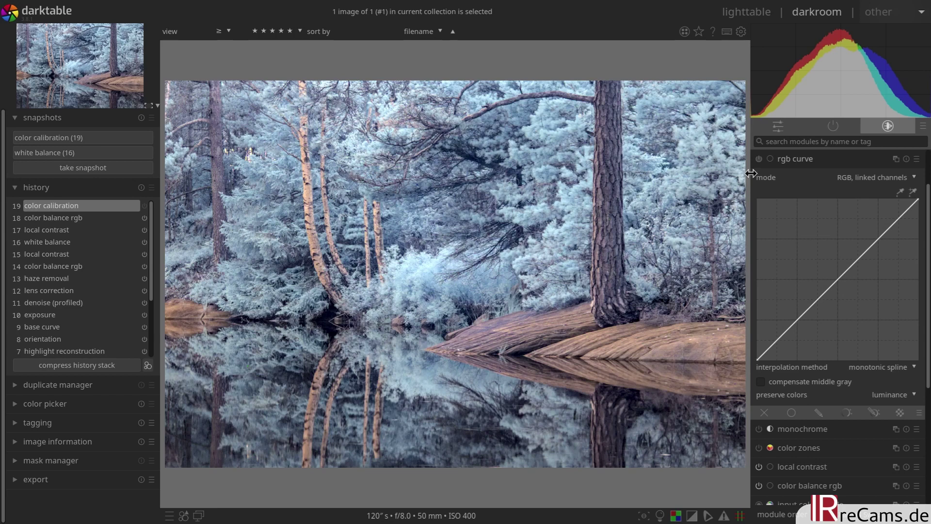
left_click(759, 159)
left_click(761, 382)
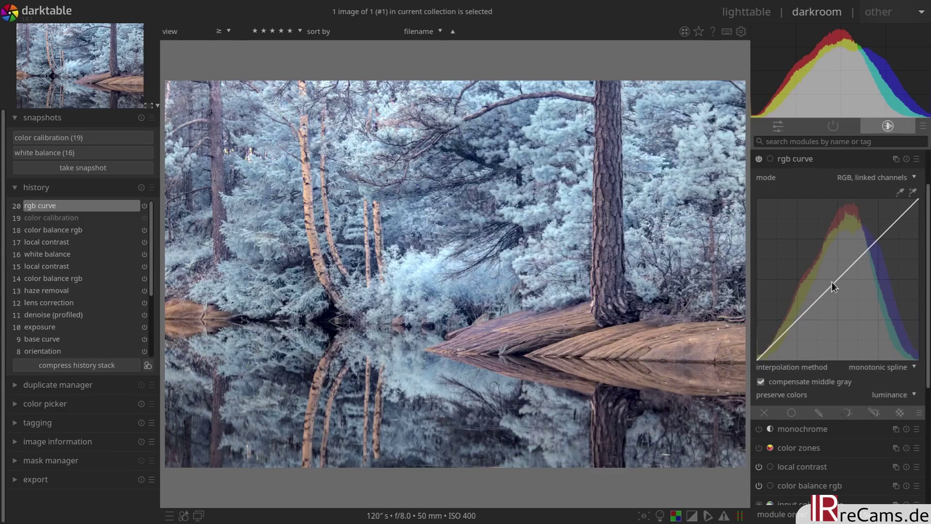
left_click_drag(834, 283, 828, 275)
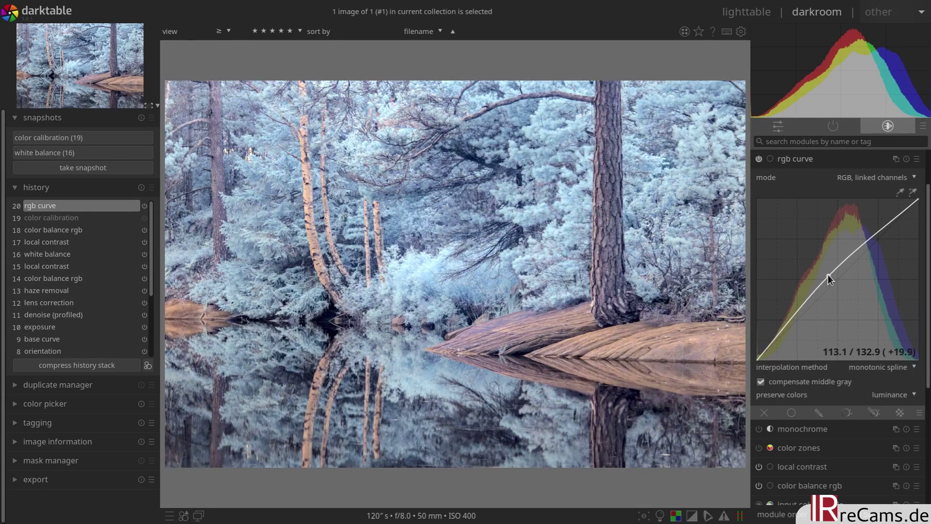
left_click(759, 158)
left_click(759, 158)
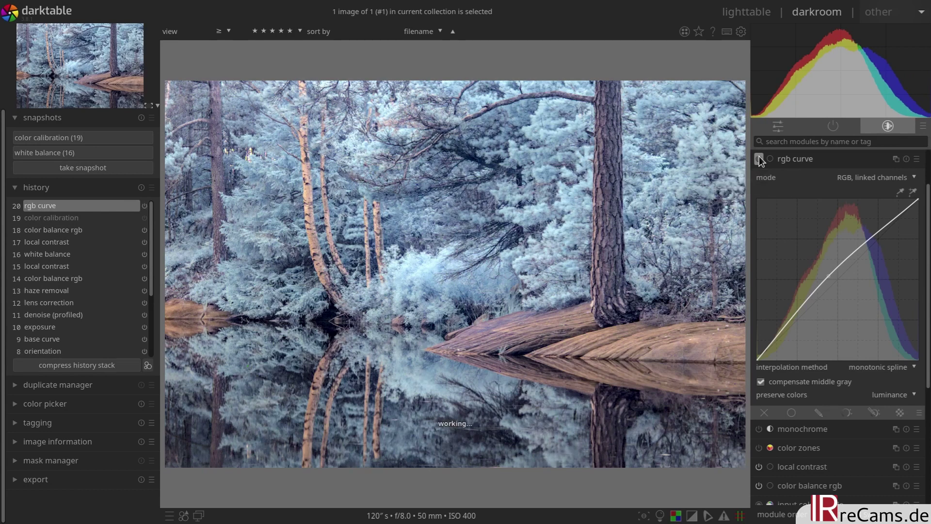
left_click(796, 163)
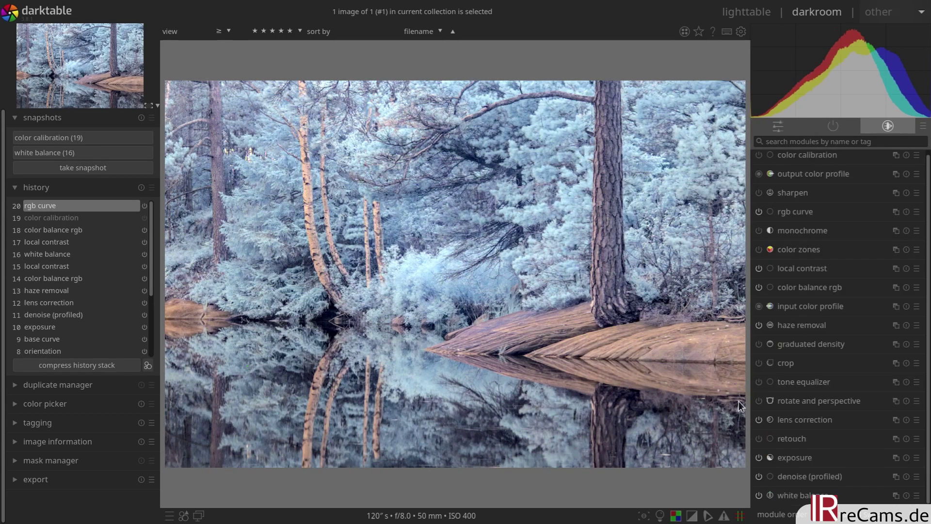